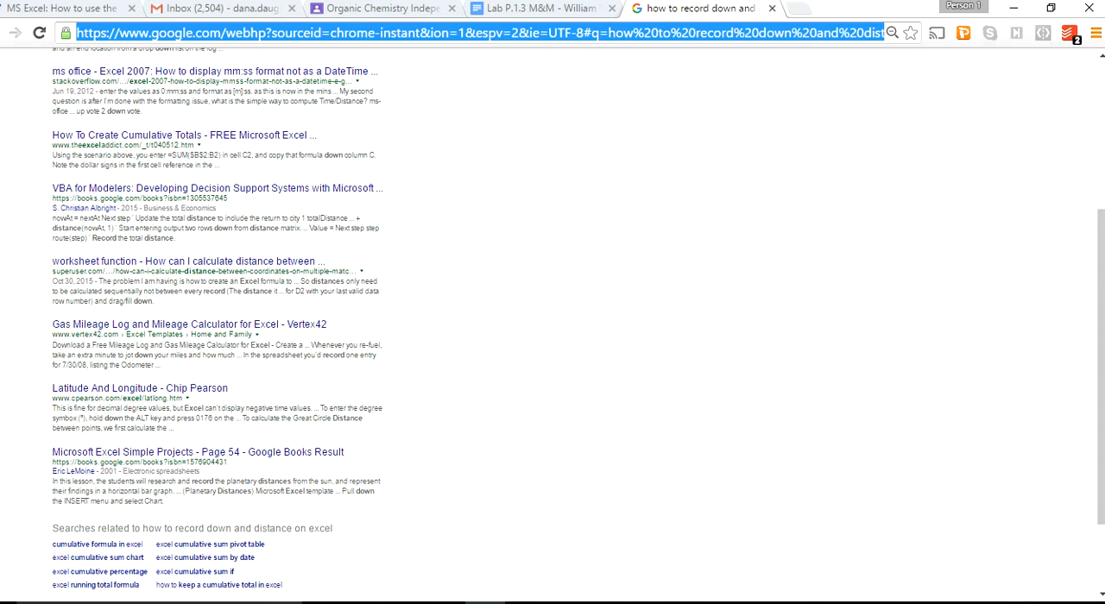
# Open plotly.com and view the form for signing up for an account, closing it again without filling it in.
pyautogui.write('plotly.com')
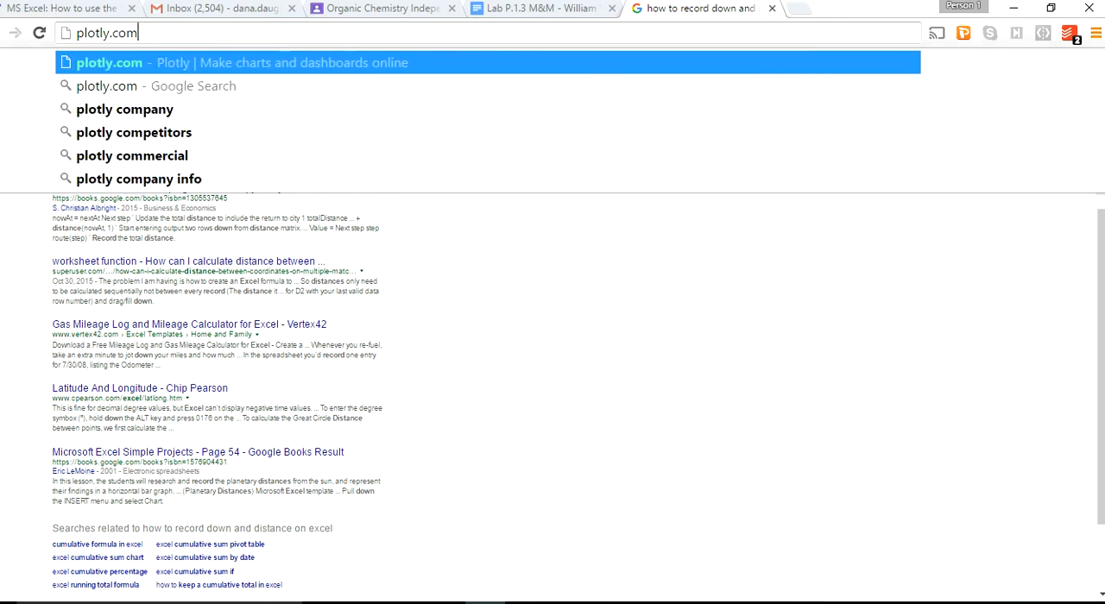
pyautogui.press('Return')
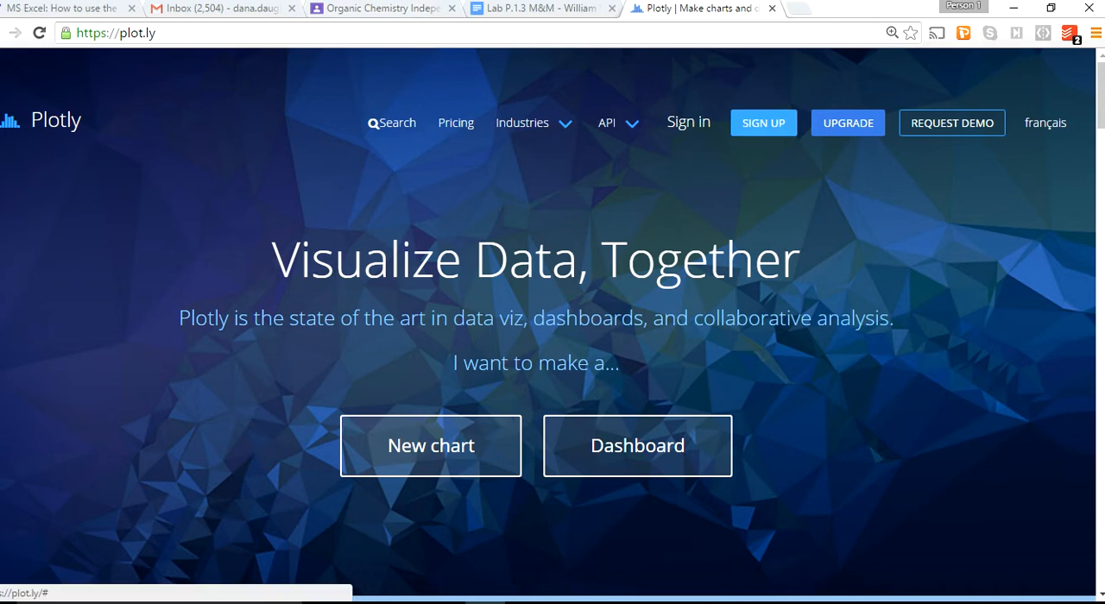
pyautogui.click(764, 123)
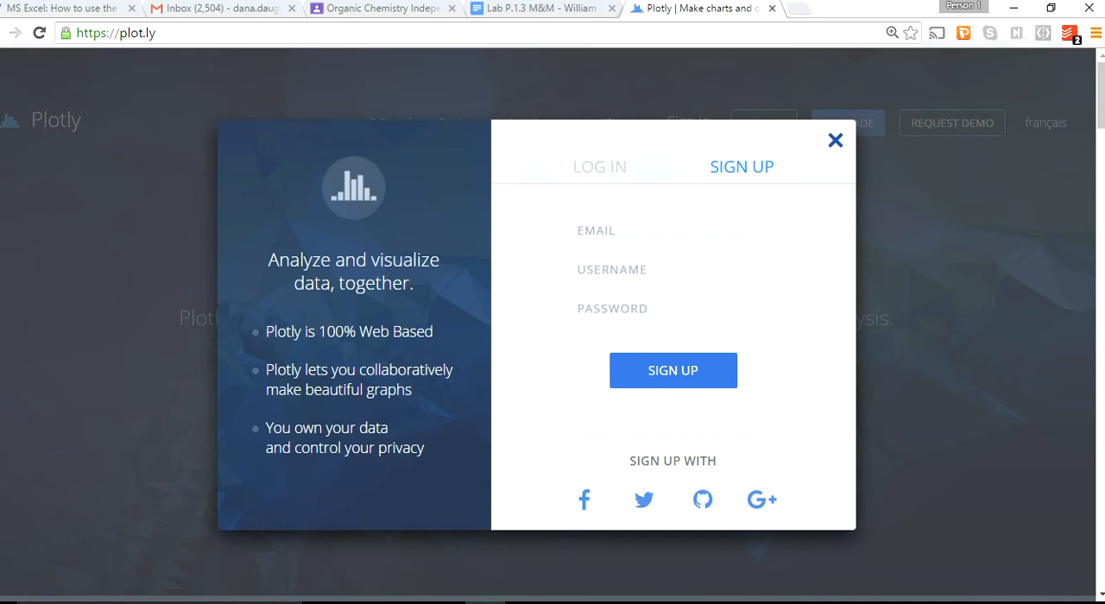
pyautogui.click(835, 140)
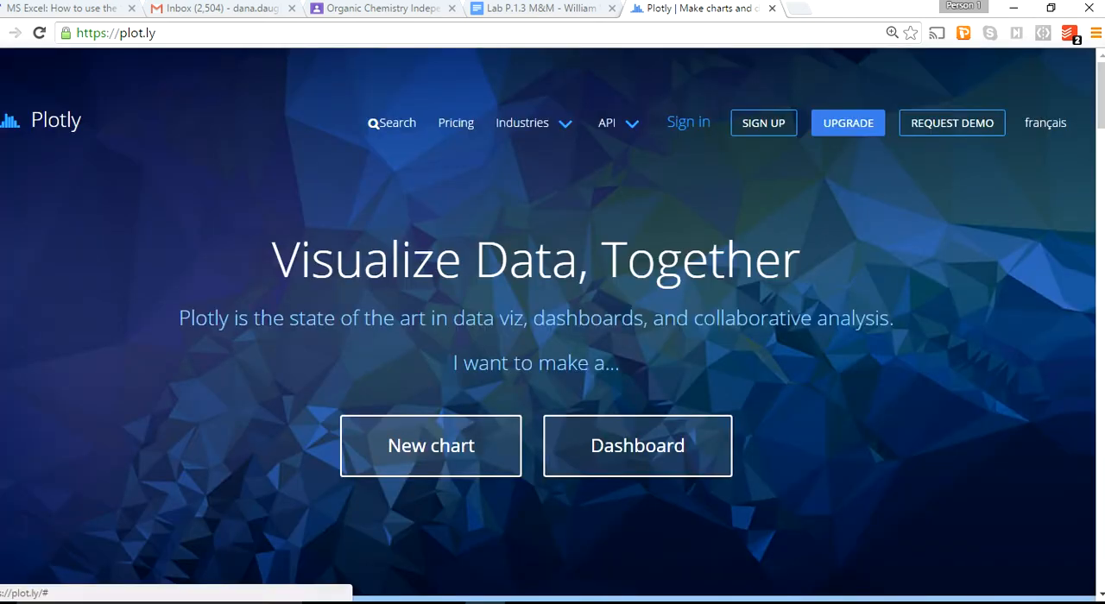
# Log in to Plotly with the existing Google account.
pyautogui.click(689, 122)
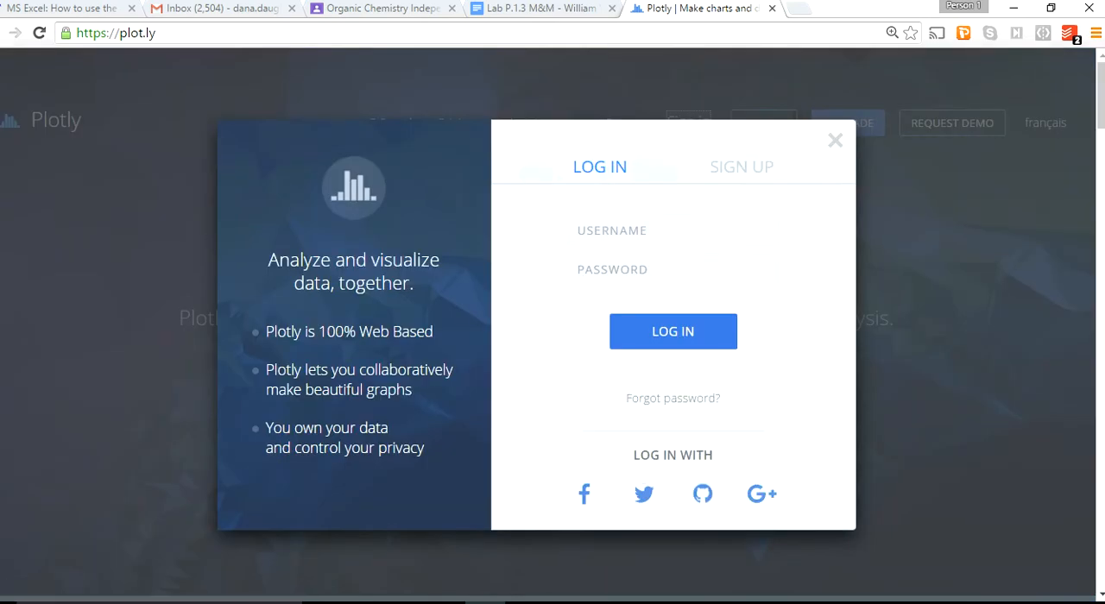
pyautogui.click(761, 494)
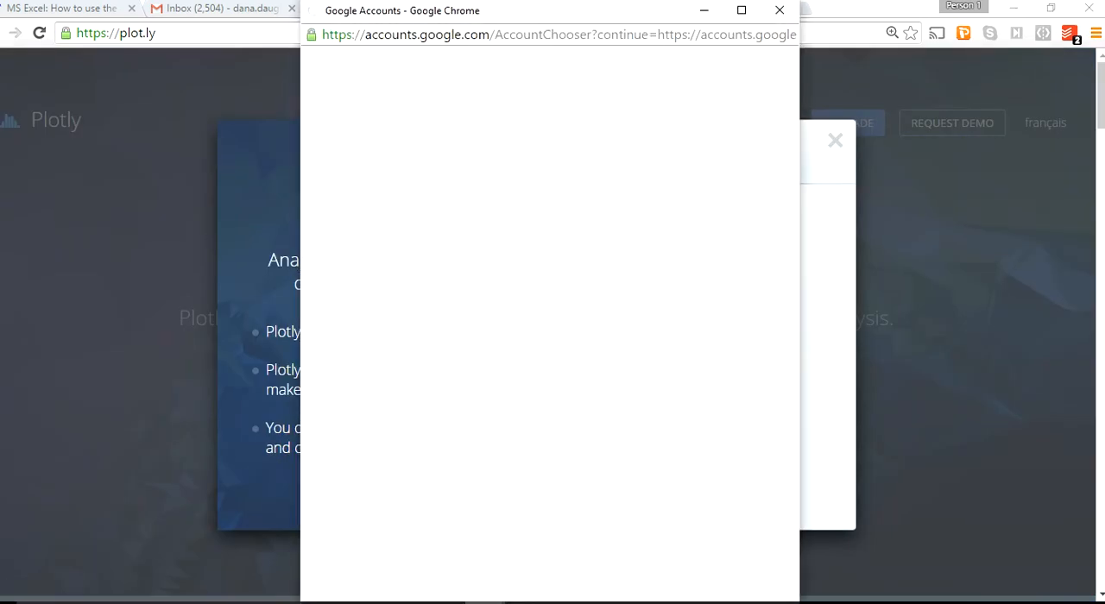
pyautogui.click(550, 177)
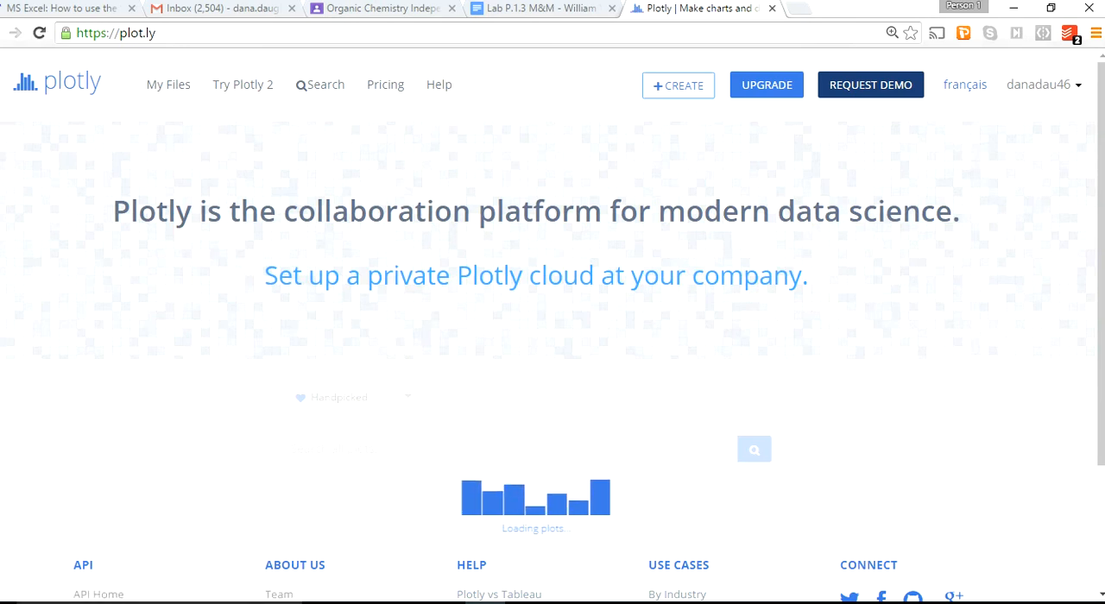
# Create a new chart from the Plotly home page.
pyautogui.moveTo(679, 85)
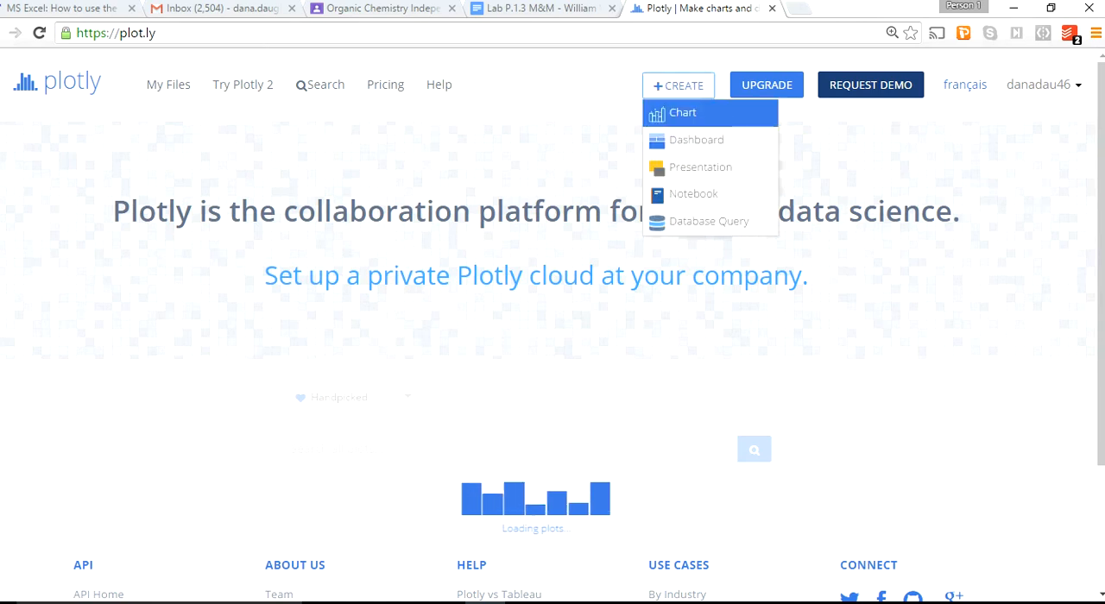
pyautogui.click(682, 112)
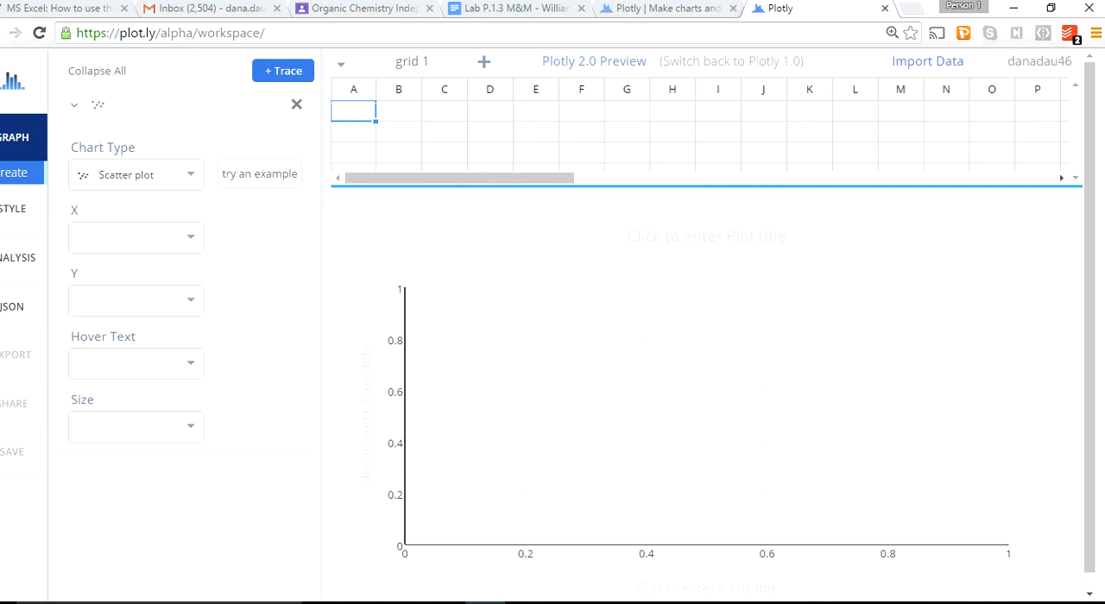
pyautogui.click(191, 238)
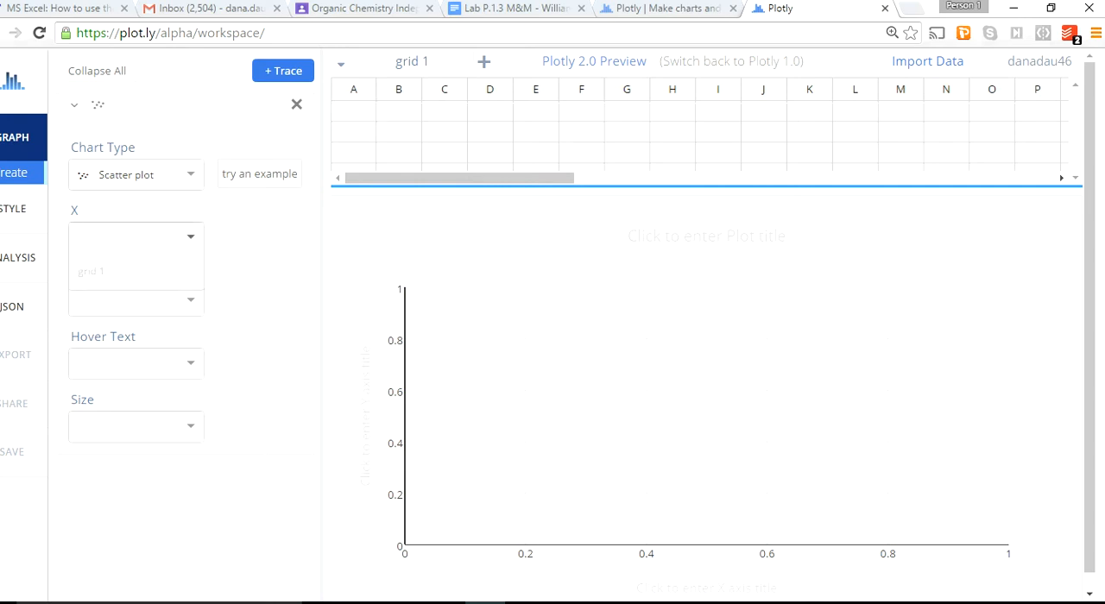
# Fill column A of grid 1 with the values 1, 2, 3, 4, 5 and 6, starting in the first row.
pyautogui.click(353, 111)
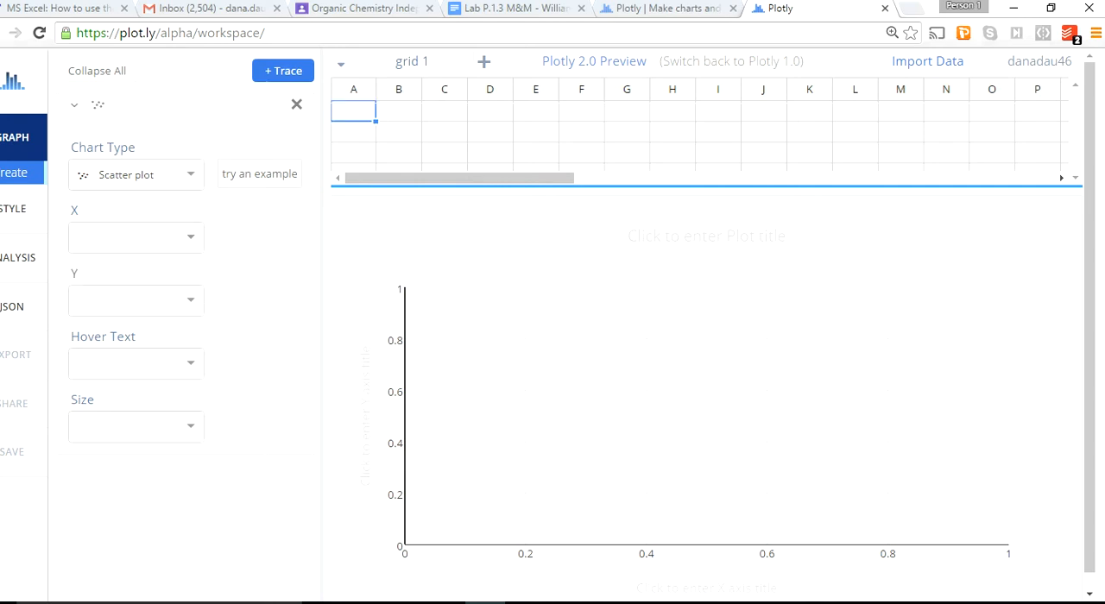
pyautogui.write('1')
pyautogui.press('Return')
pyautogui.write('2')
pyautogui.press('Return')
pyautogui.write('3')
pyautogui.press('Return')
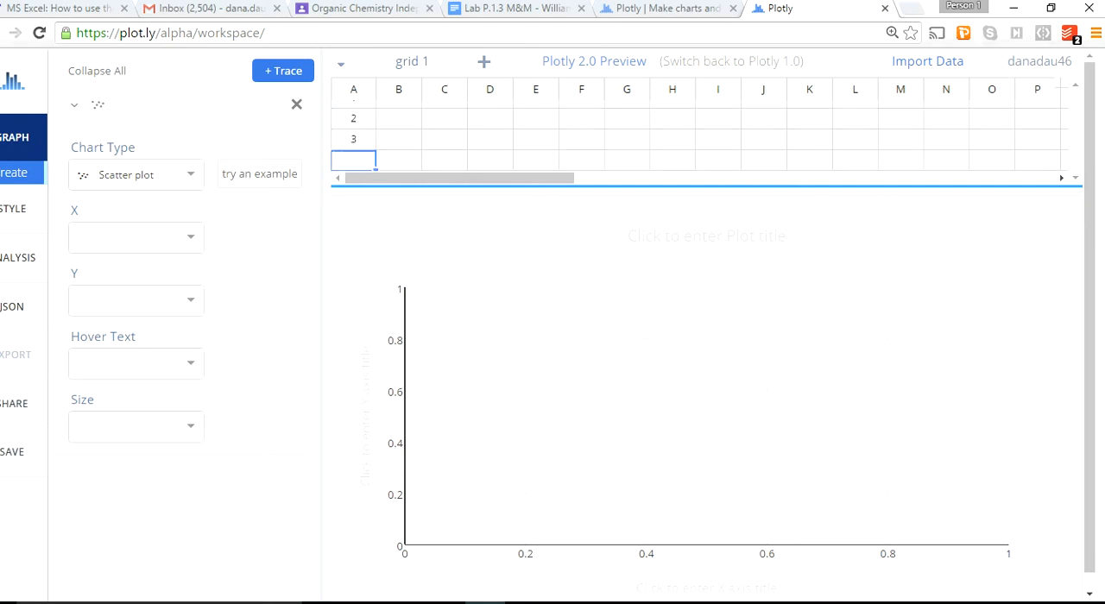
pyautogui.write('4')
pyautogui.press('Return')
pyautogui.write('5')
pyautogui.press('Return')
pyautogui.write('6')
pyautogui.press('Return')
# Fill column B of grid 1 with the values 2, 4, 6, 8, 10 and 12, starting in the first row.
pyautogui.press('Up')
pyautogui.press('Up')
pyautogui.press('Up')
pyautogui.press('Up')
pyautogui.press('Up')
pyautogui.press('Up')
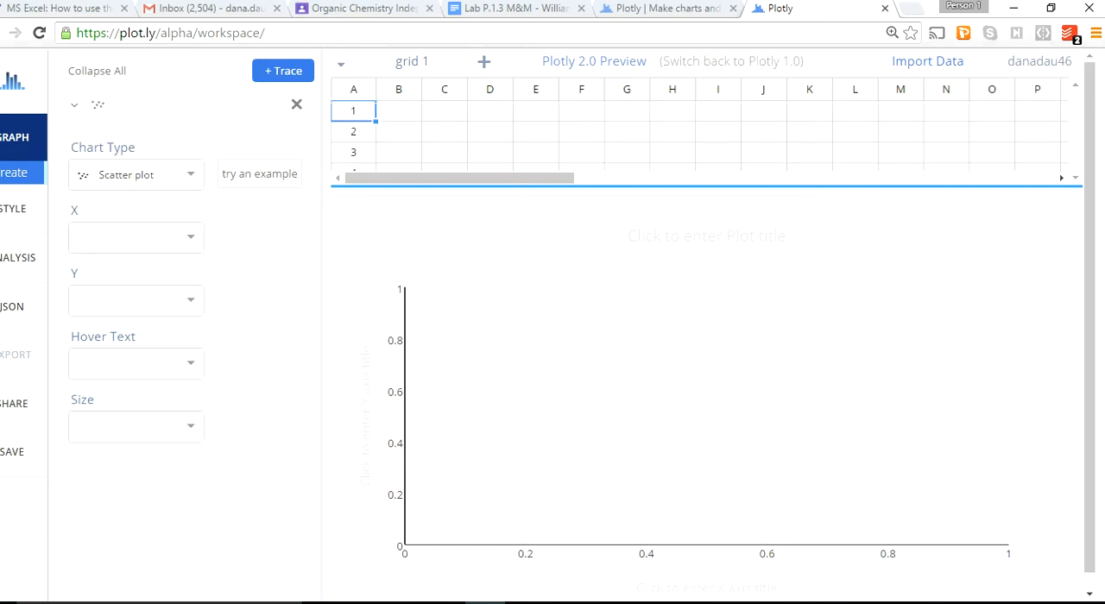
pyautogui.press('Right')
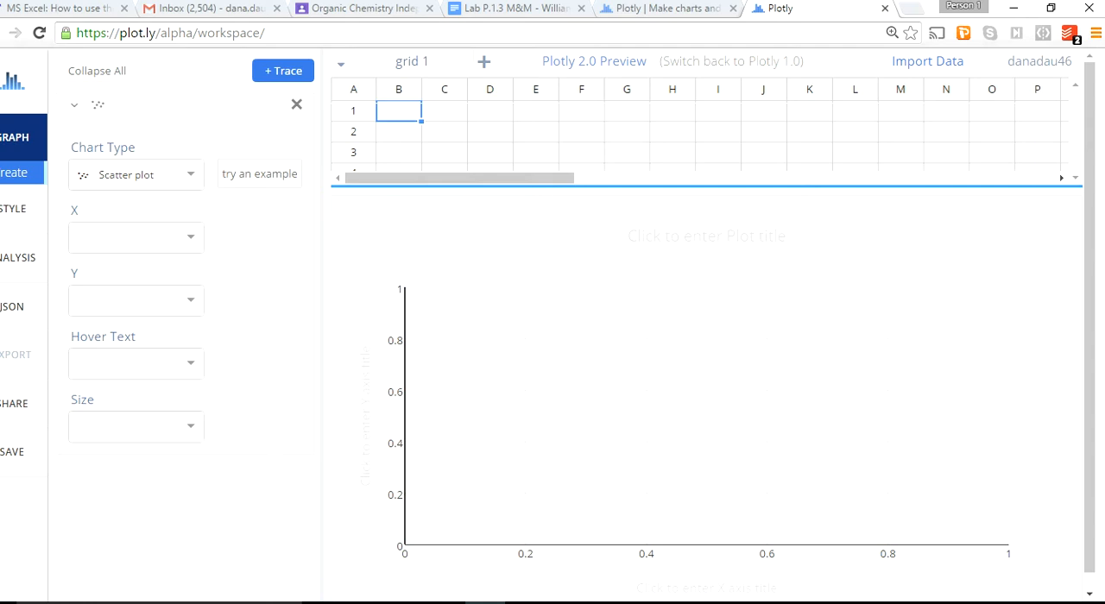
pyautogui.write('2')
pyautogui.press('Return')
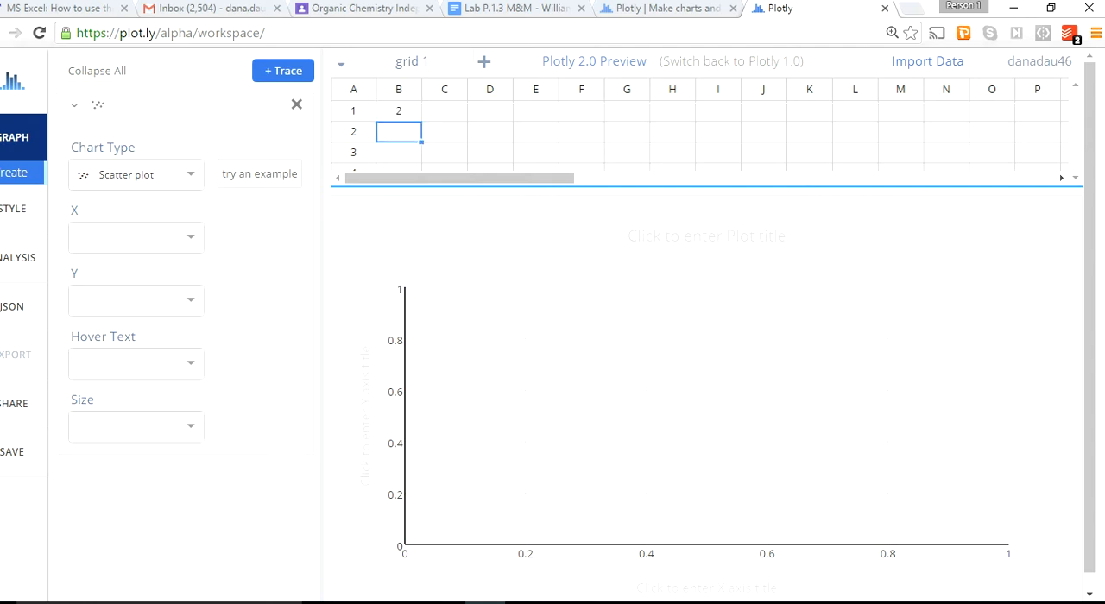
pyautogui.write('4')
pyautogui.press('Return')
pyautogui.write('6')
pyautogui.press('Return')
pyautogui.write('8')
pyautogui.press('Return')
pyautogui.write('10')
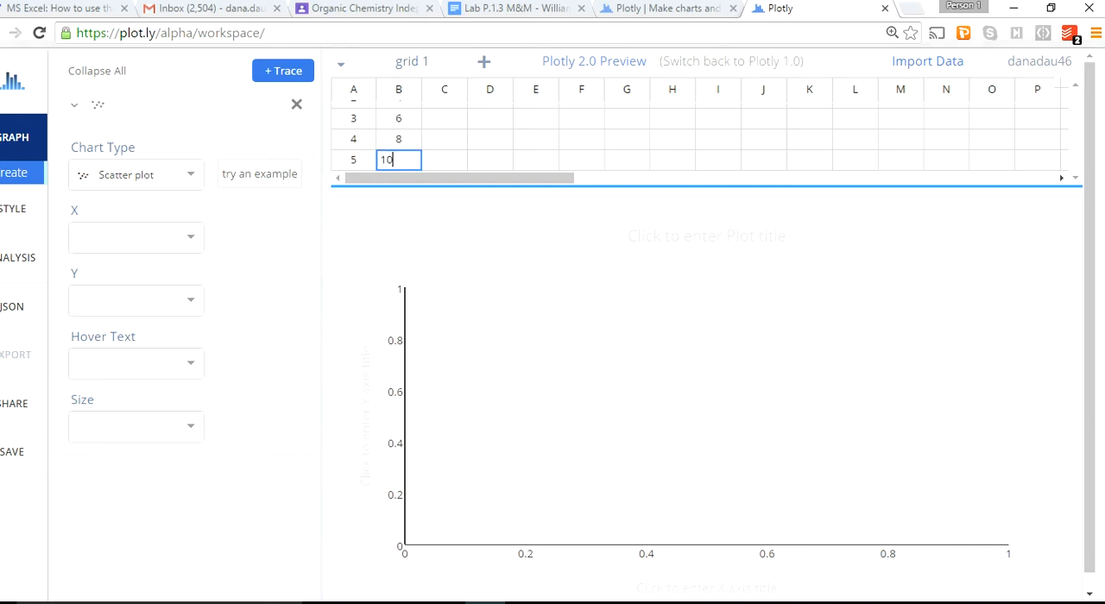
pyautogui.press('Return')
pyautogui.write('12')
pyautogui.press('Return')
pyautogui.scroll(2, 700, 138)
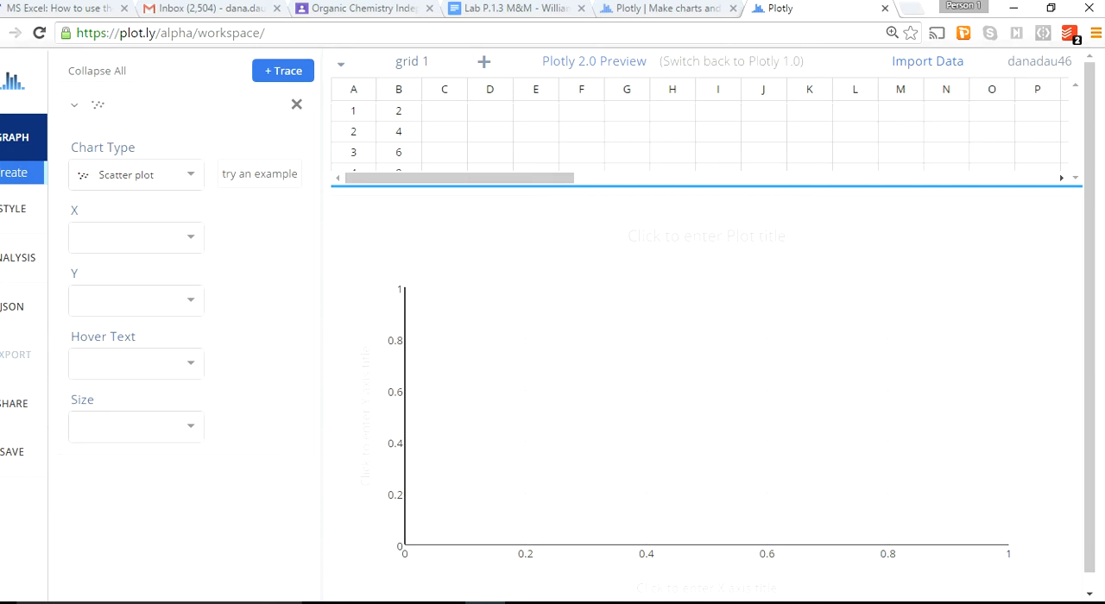
# Plot column A as the X data and column B as the Y data of the scatter plot.
pyautogui.click(191, 237)
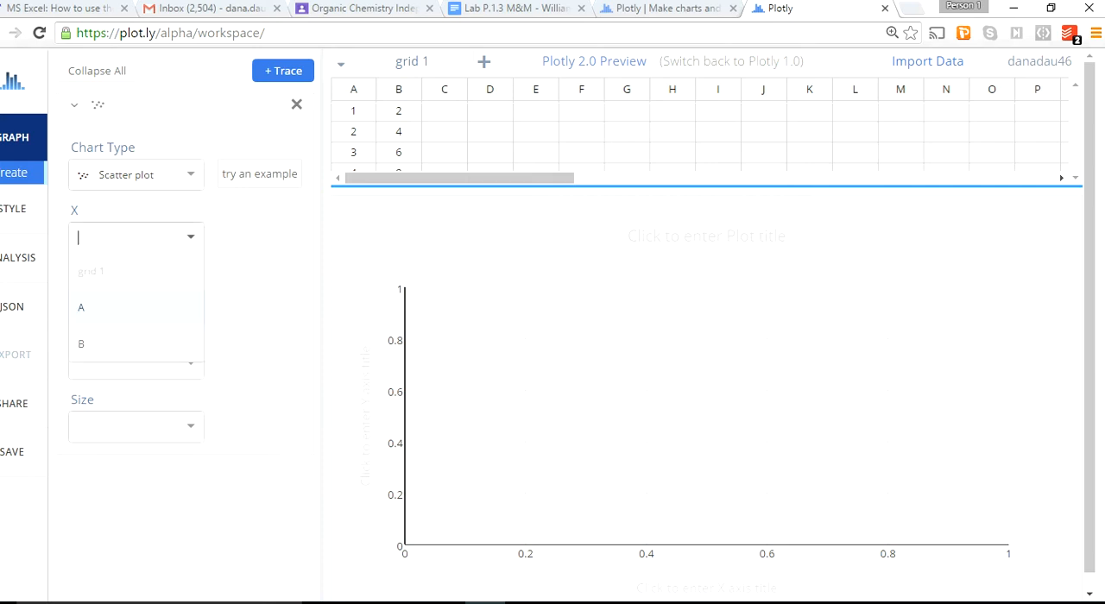
pyautogui.click(82, 309)
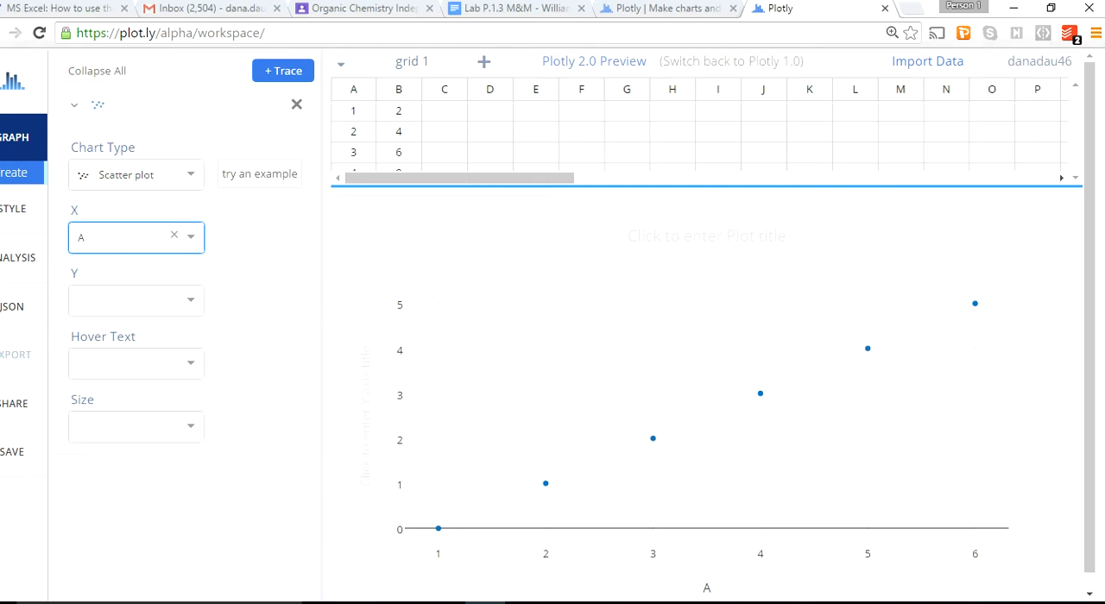
pyautogui.click(191, 299)
pyautogui.click(81, 405)
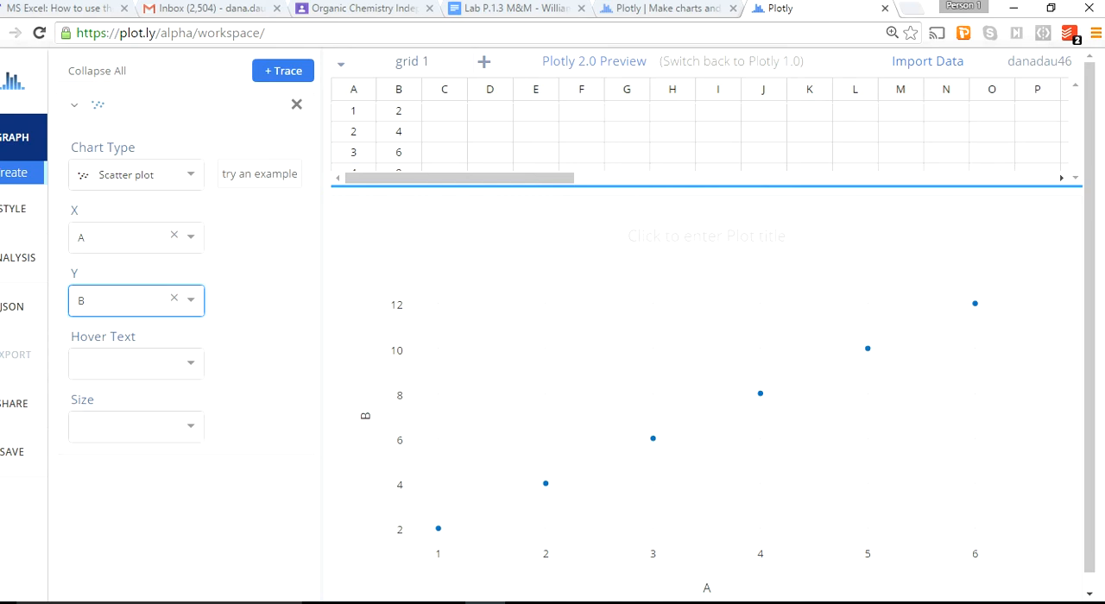
# Assign column B to X and column A to Y in the scatter plot.
pyautogui.click(190, 236)
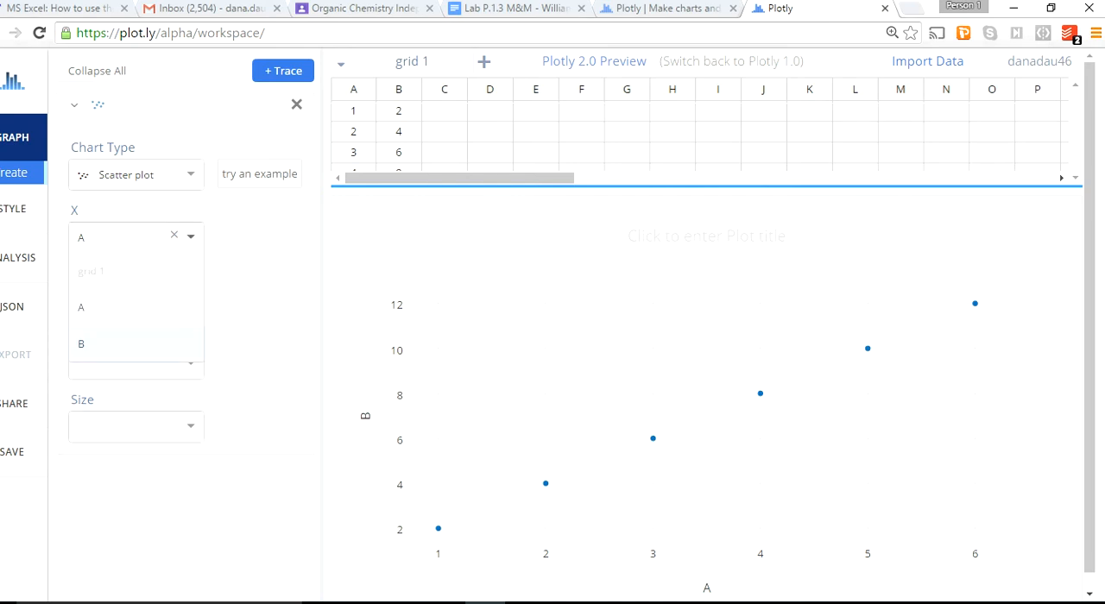
pyautogui.click(82, 344)
pyautogui.click(191, 299)
pyautogui.click(81, 370)
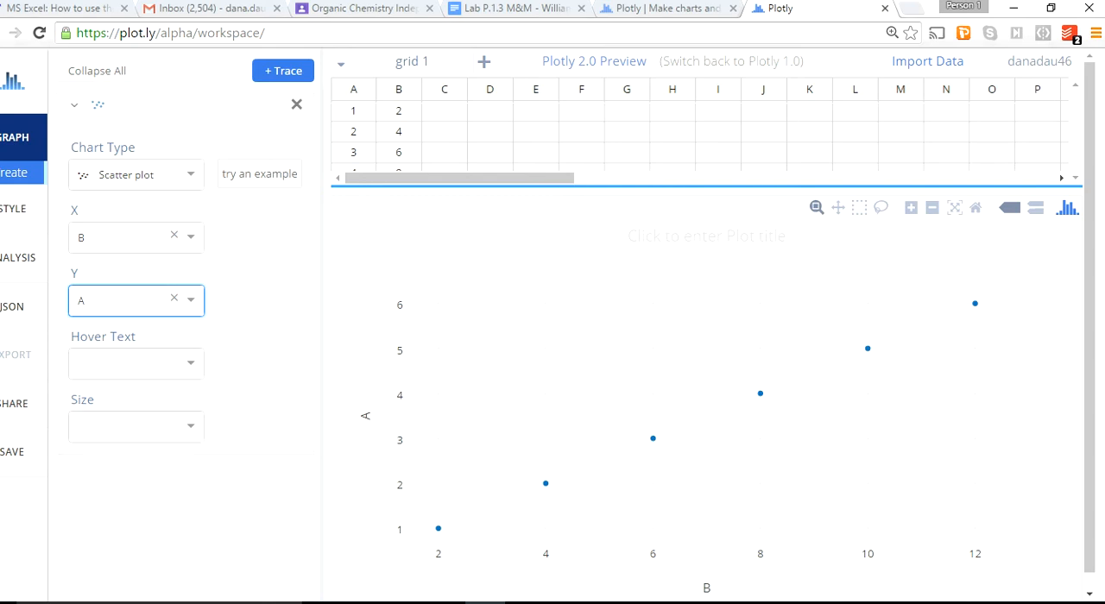
# Look over the available chart types, keep the scatter plot, and title the plot "Name of Graph".
pyautogui.click(190, 176)
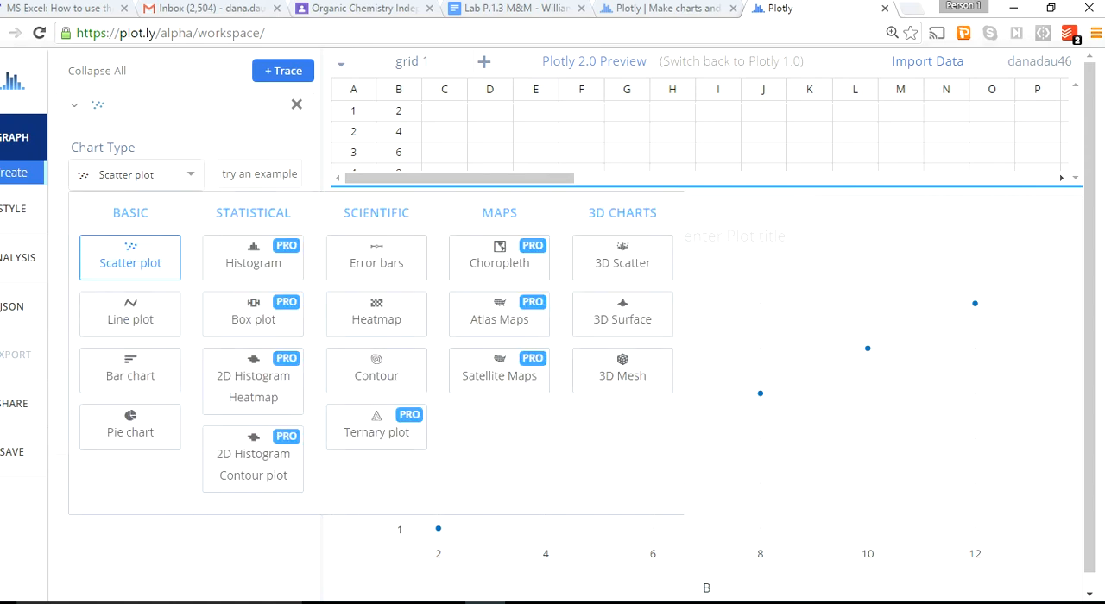
pyautogui.press('Escape')
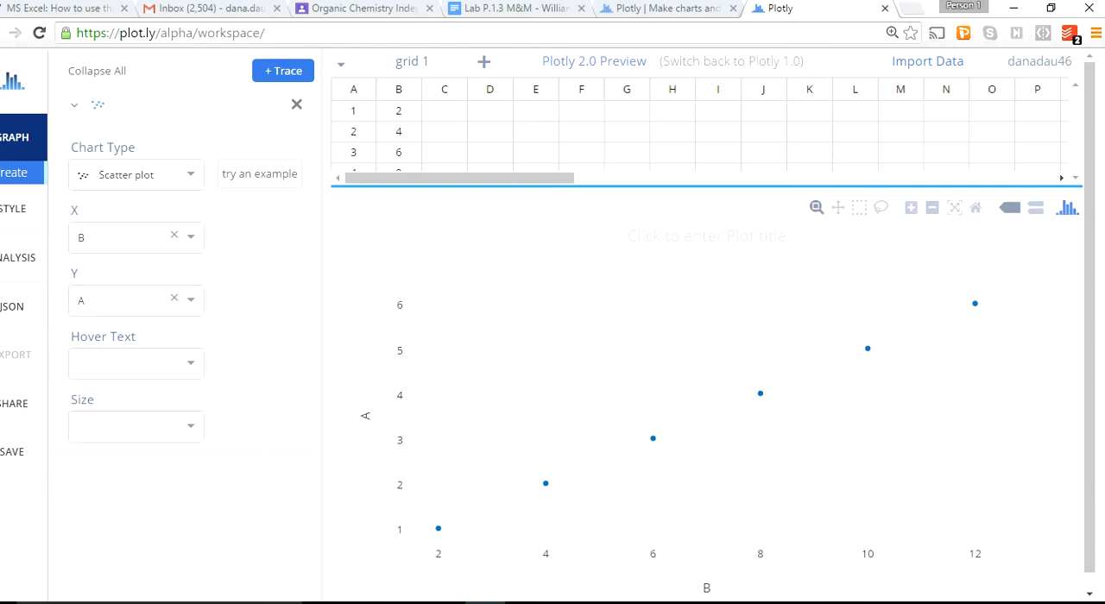
pyautogui.click(707, 237)
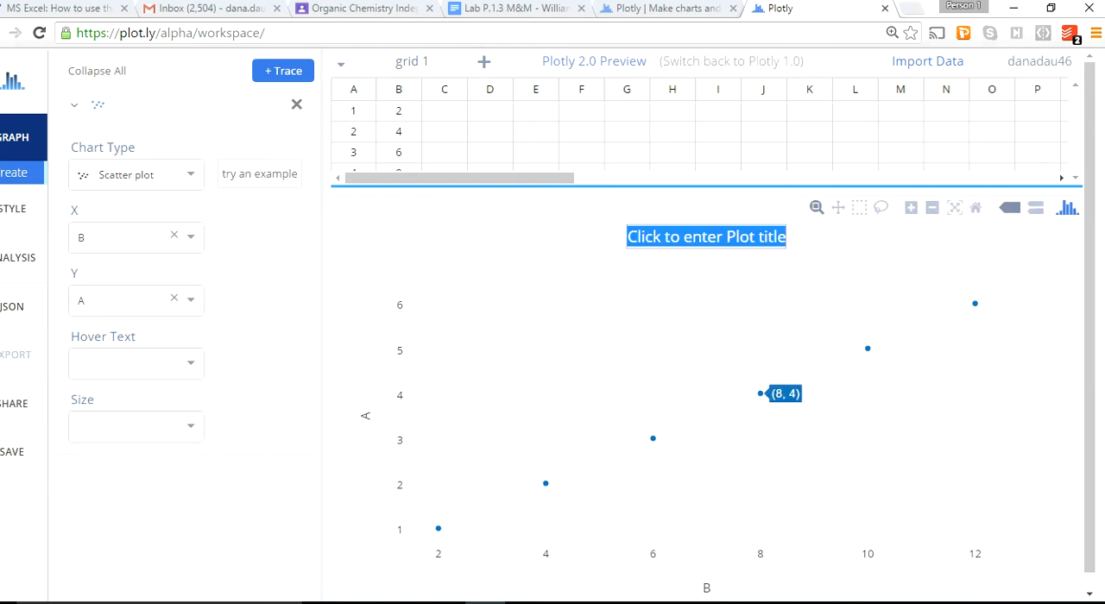
pyautogui.write('Name')
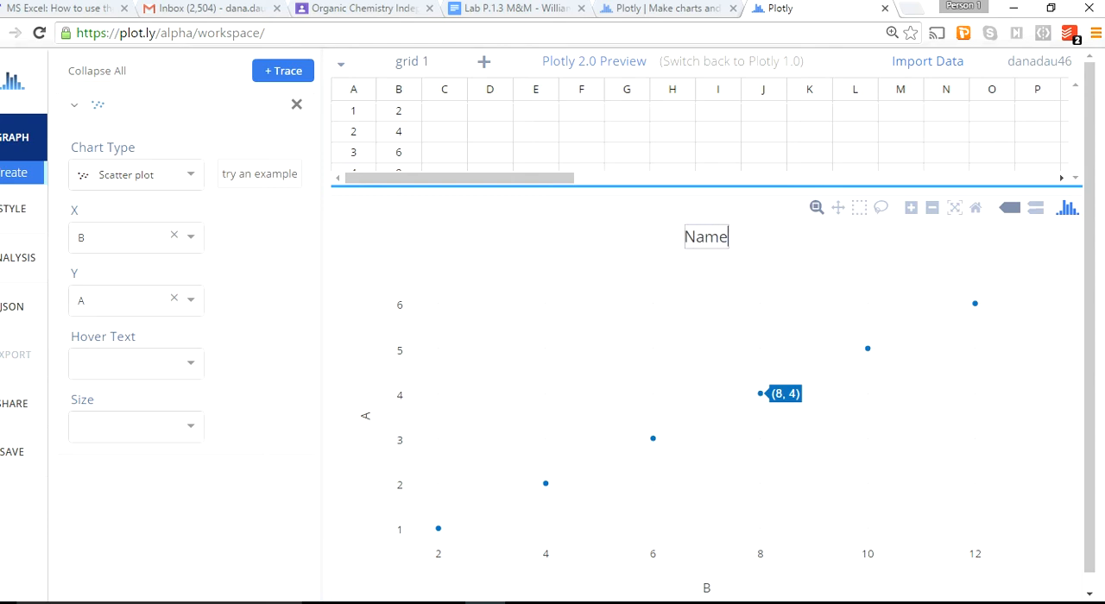
pyautogui.write(' of Graph')
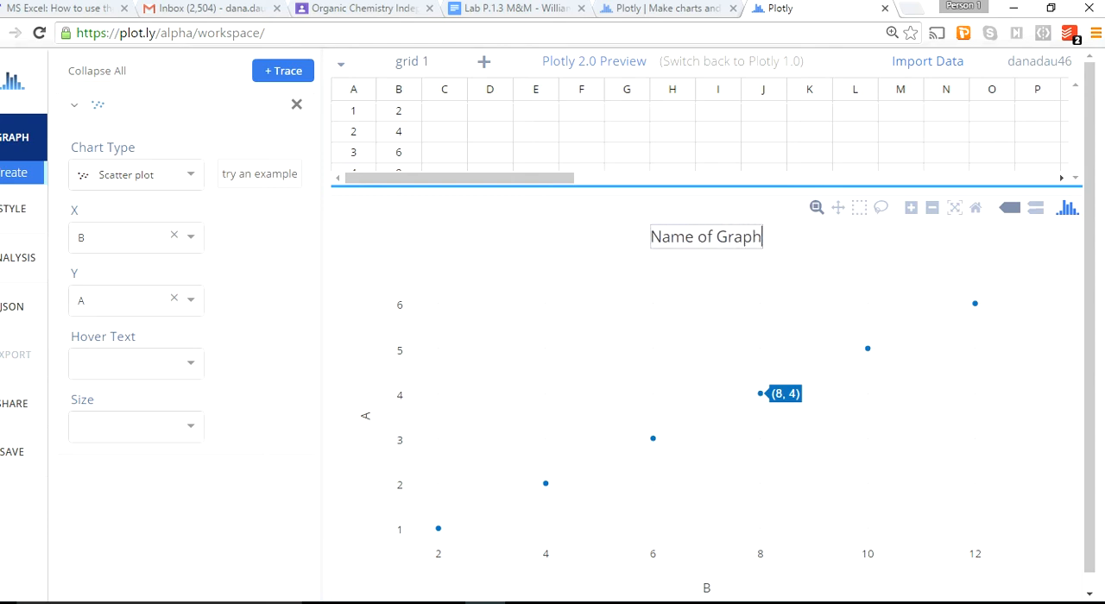
pyautogui.press('Return')
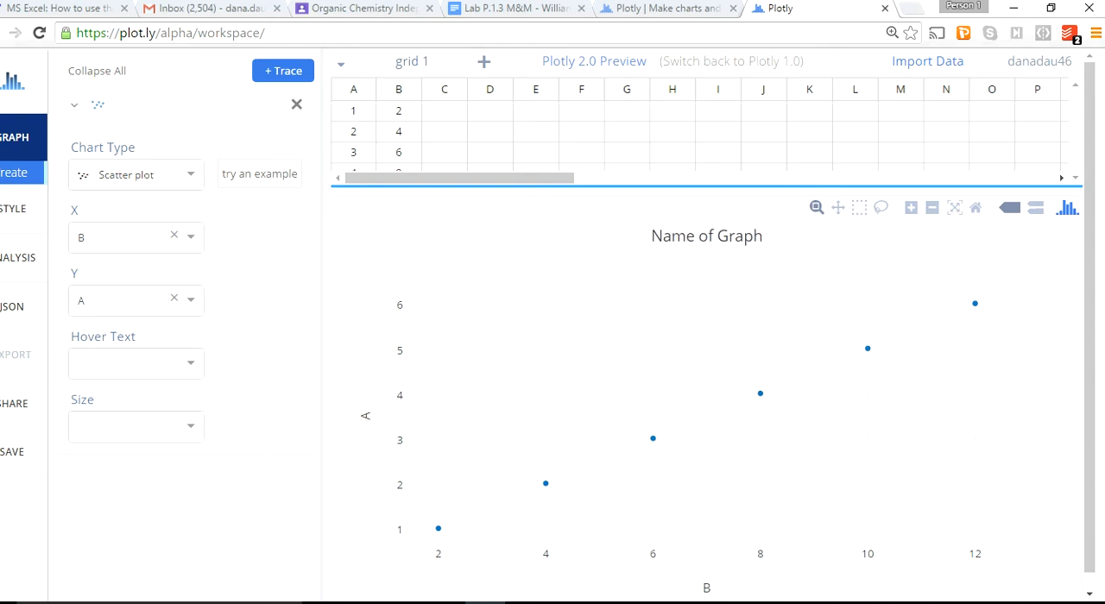
# Set the titles of both the Y axis and the X axis to "Number".
pyautogui.click(361, 422)
pyautogui.write('Number')
pyautogui.press('Return')
pyautogui.click(706, 589)
pyautogui.write('Number')
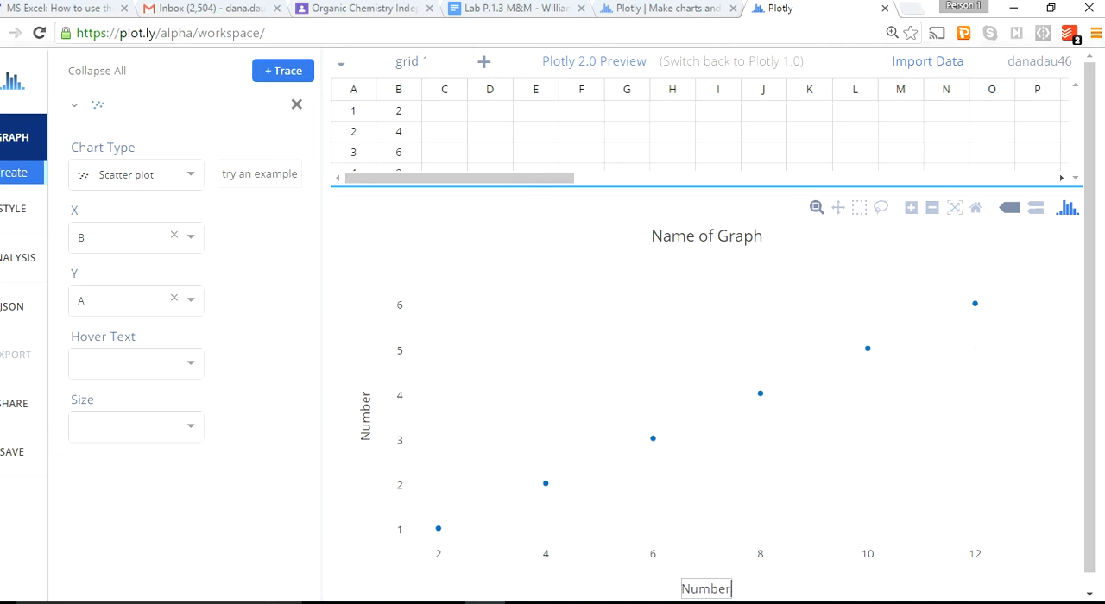
pyautogui.press('Return')
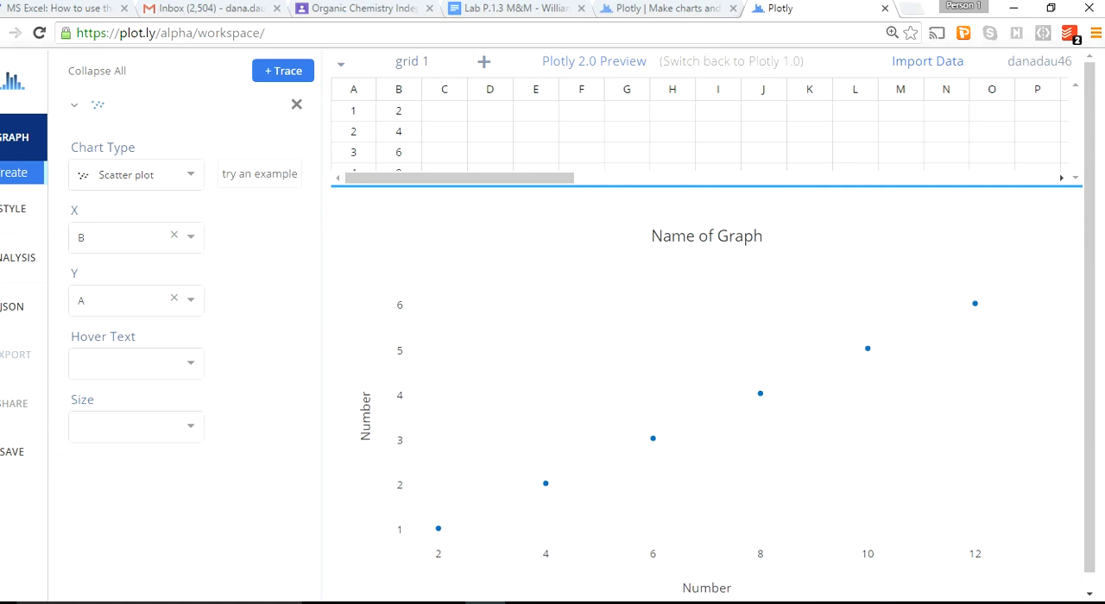
# Add a curve fitting analysis to the plot and expand its fit settings.
pyautogui.click(18, 258)
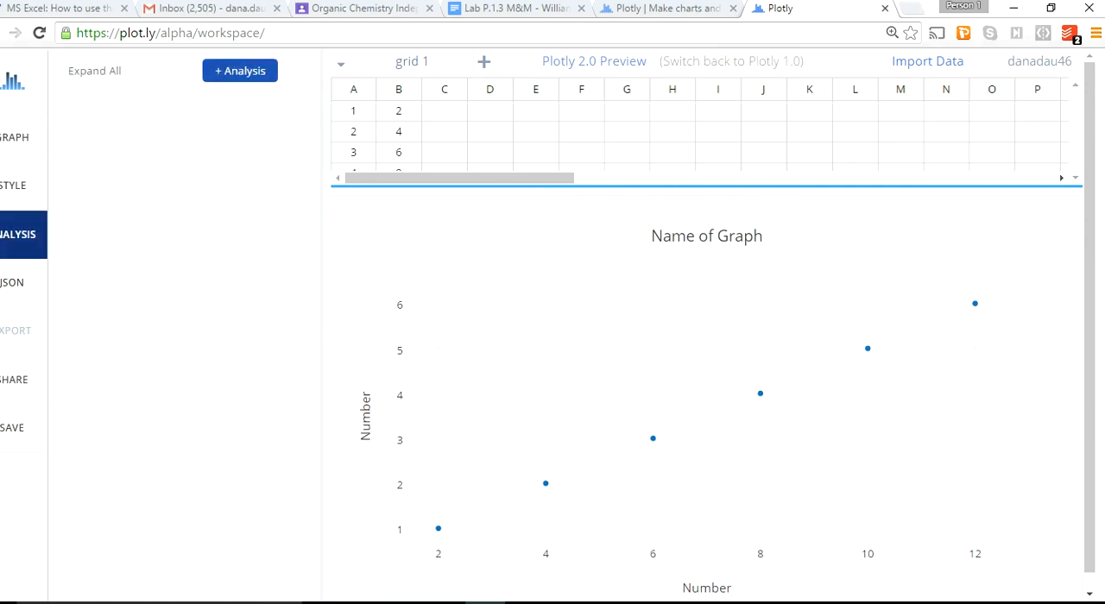
pyautogui.click(240, 71)
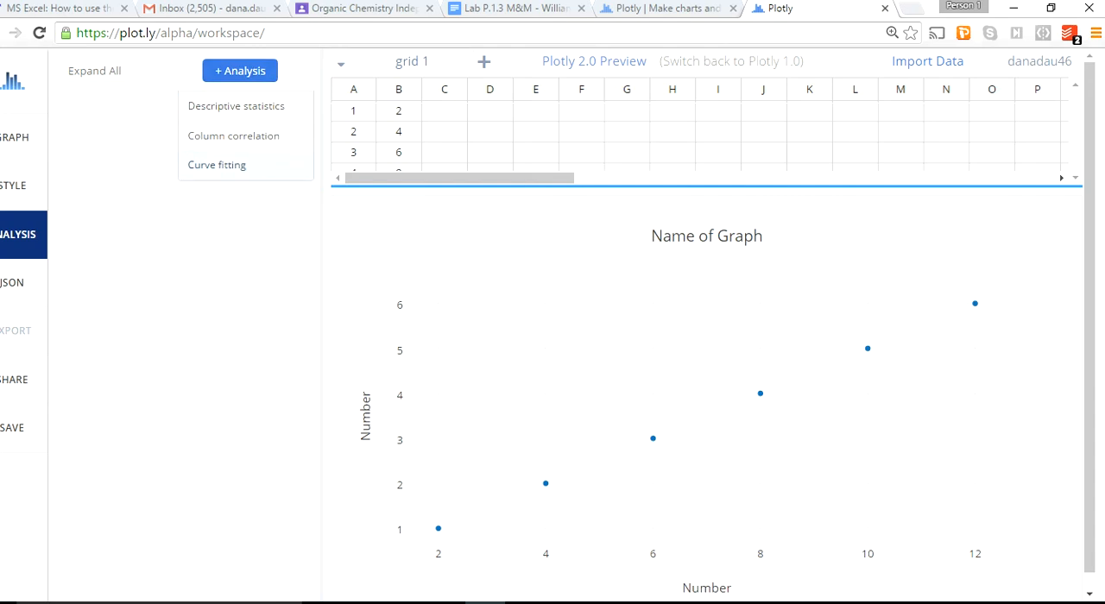
pyautogui.click(216, 164)
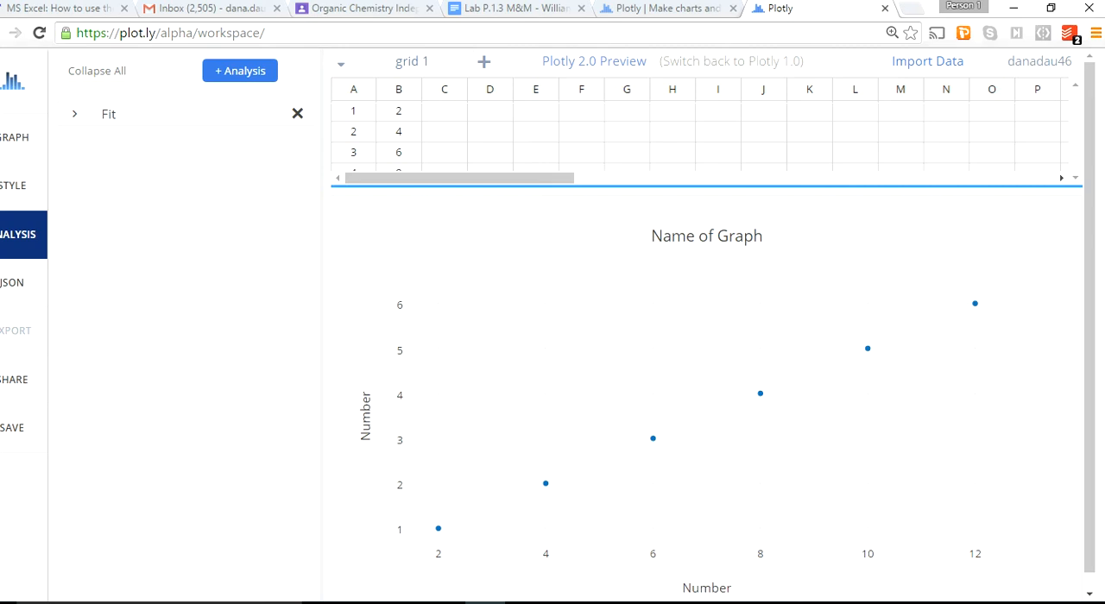
pyautogui.click(76, 114)
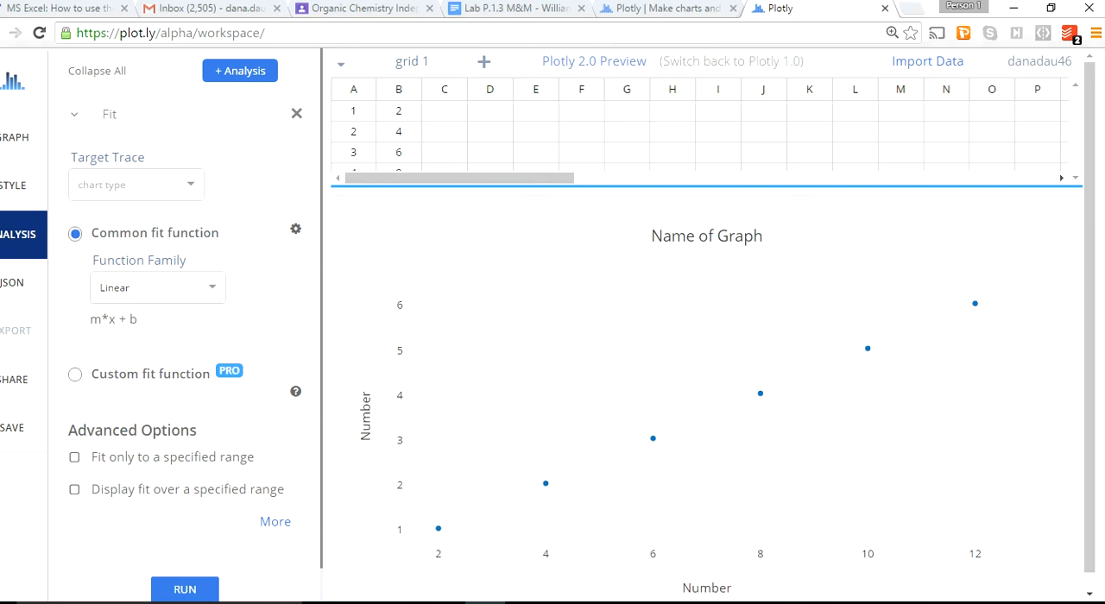
# Set the fit's function family to Peak and try to run it without choosing a target trace.
pyautogui.click(158, 287)
pyautogui.scroll(-1, 143, 367)
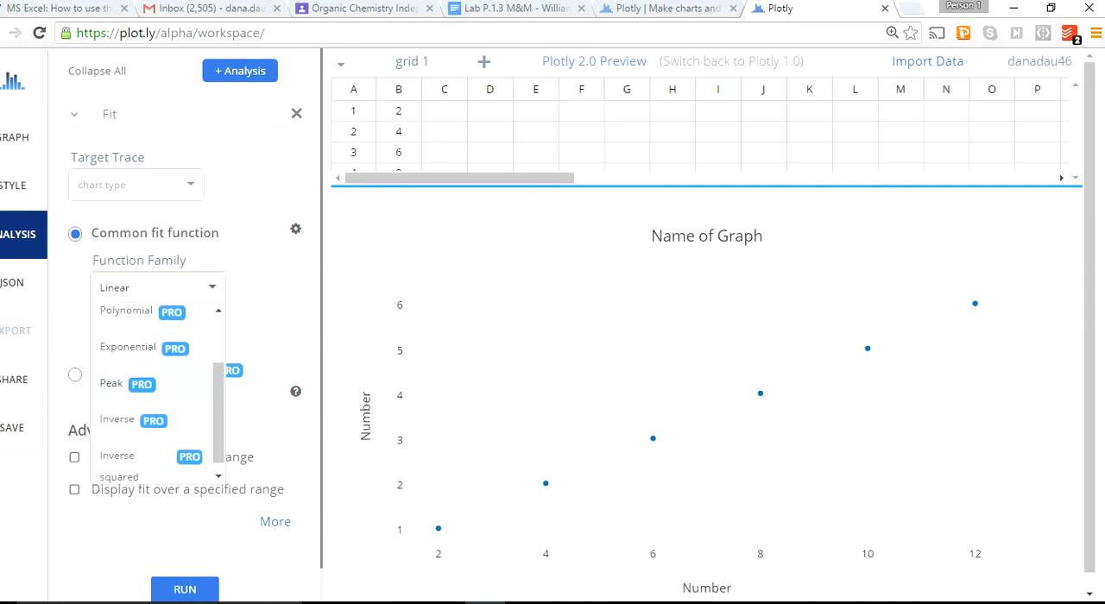
pyautogui.click(112, 384)
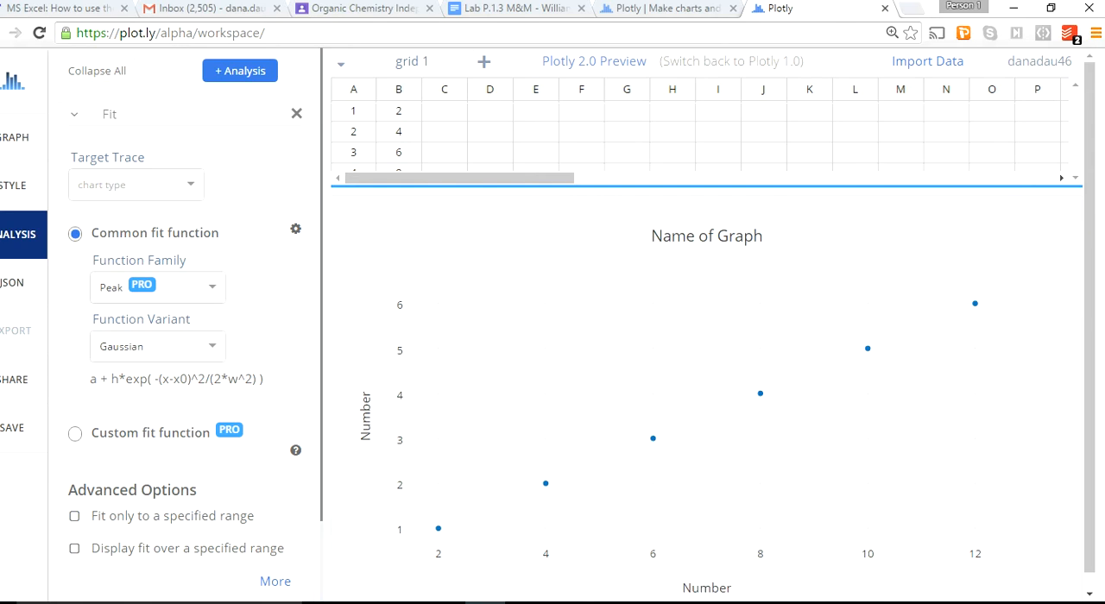
pyautogui.scroll(-1, 184, 346)
pyautogui.scroll(1, 184, 345)
pyautogui.scroll(-1, 184, 346)
pyautogui.click(185, 554)
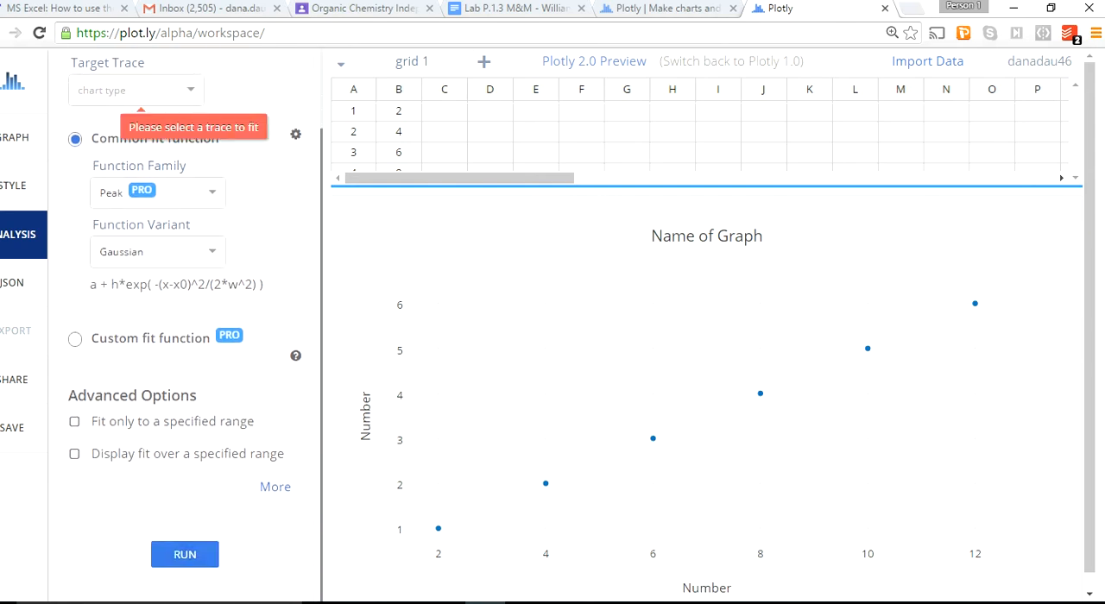
# Choose trace A as the fit's target, run the fit, and review its fit parameters.
pyautogui.click(138, 90)
pyautogui.click(102, 123)
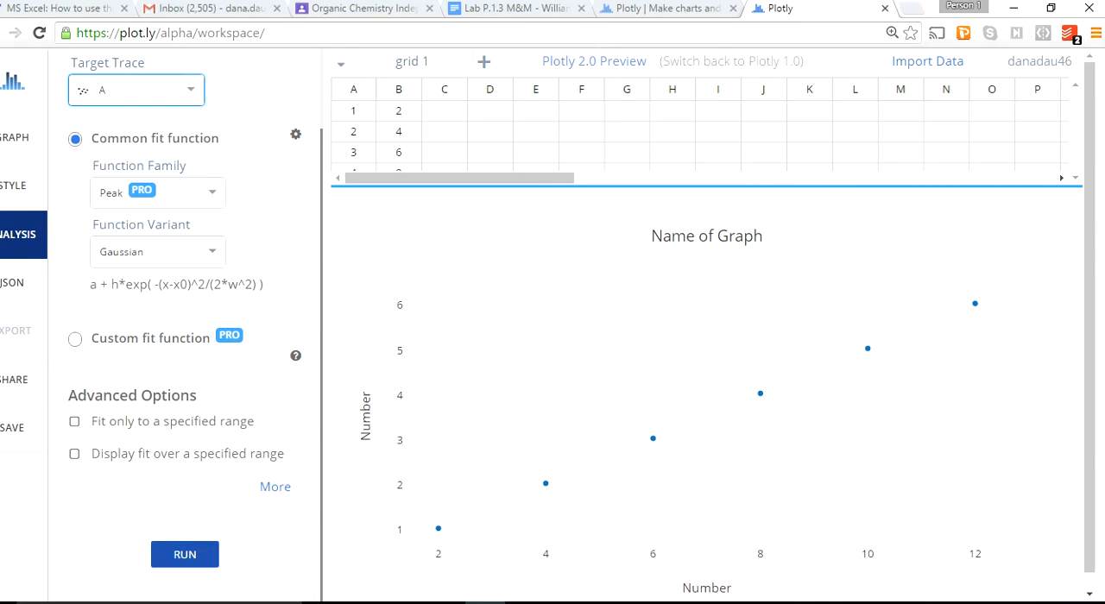
pyautogui.click(184, 554)
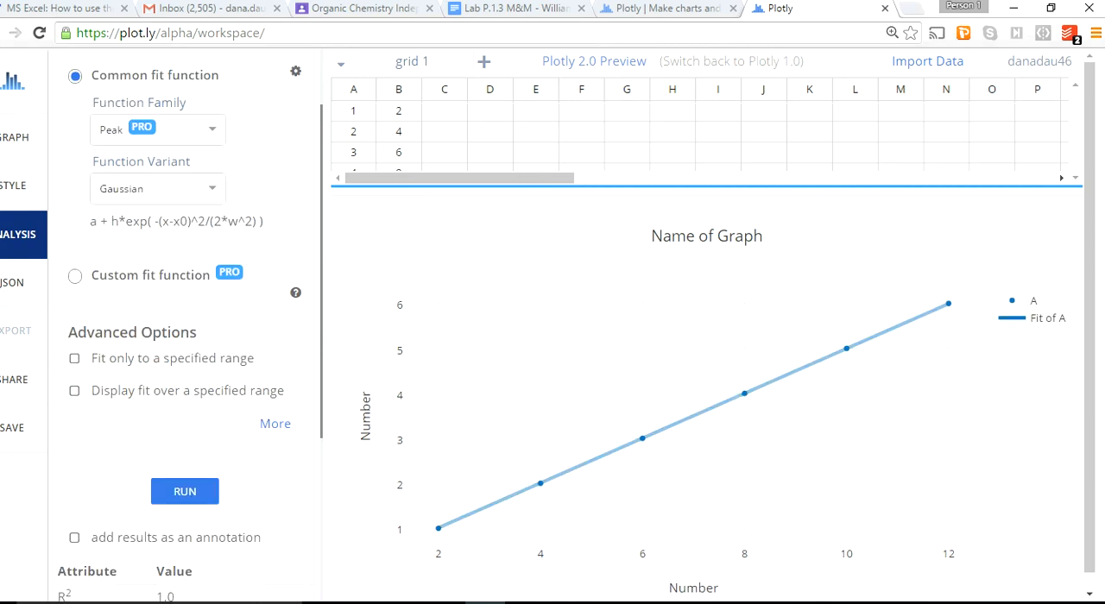
pyautogui.scroll(-3, 185, 346)
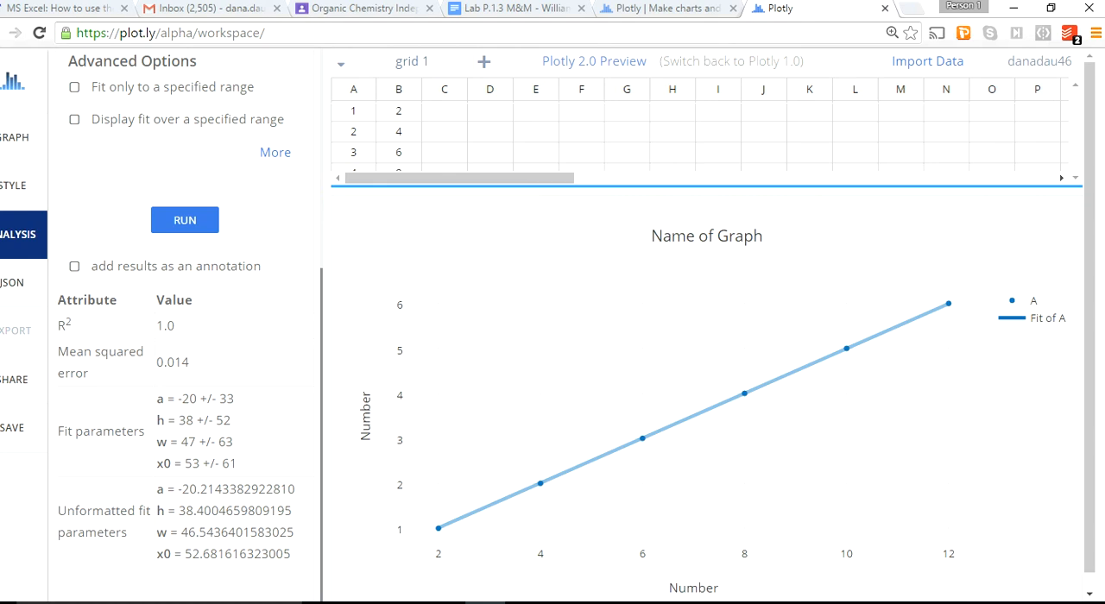
# Change the function family of the trace A fit to Linear, rerun the fit, and review the results.
pyautogui.scroll(4, 186, 326)
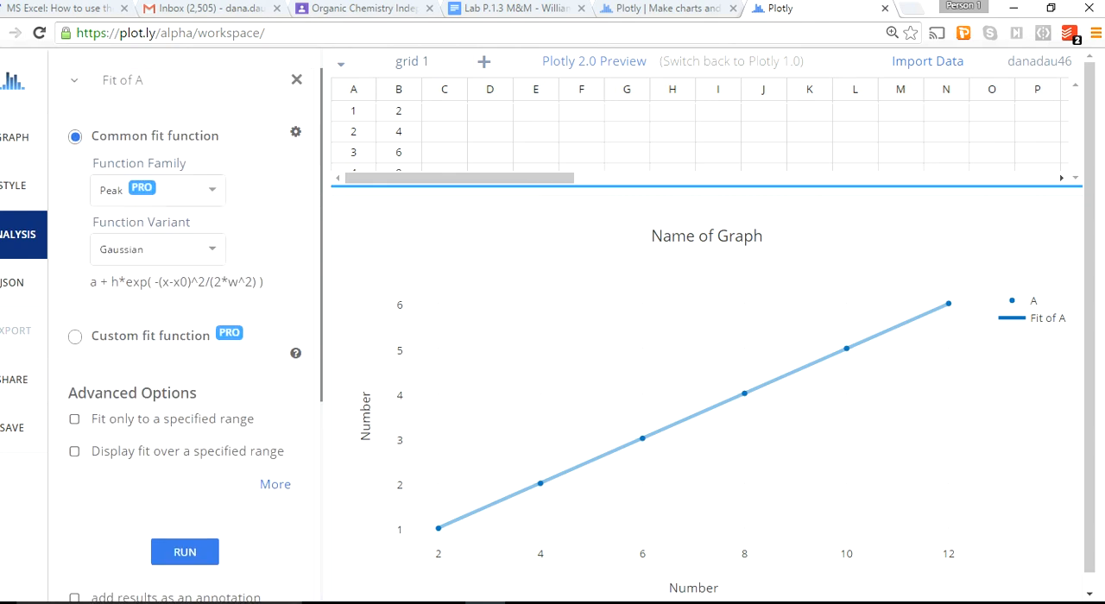
pyautogui.click(158, 190)
pyautogui.click(118, 224)
pyautogui.scroll(-2, 185, 327)
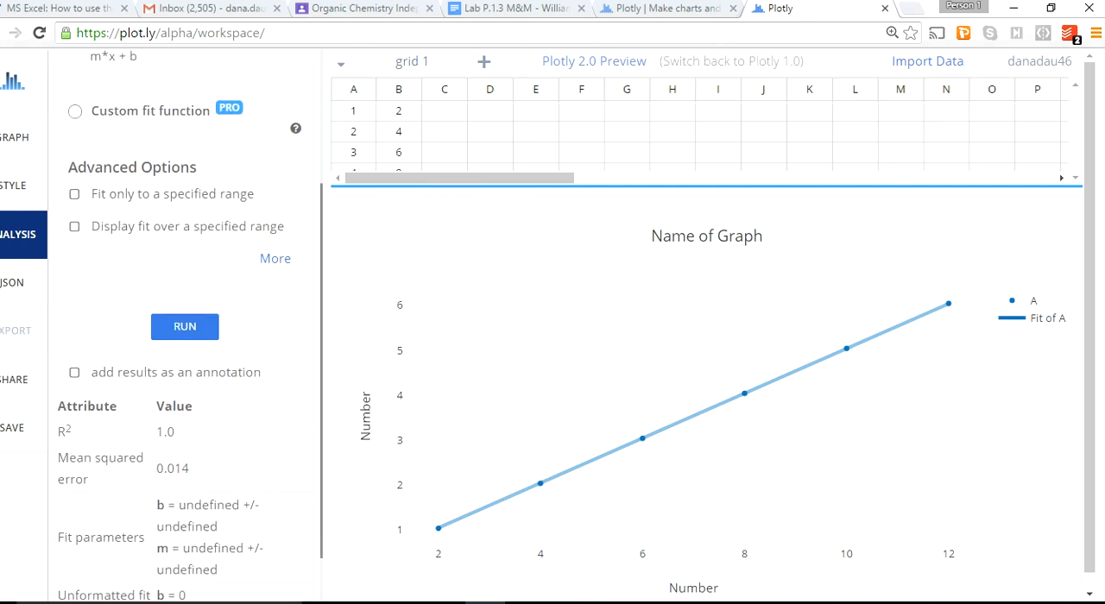
pyautogui.click(185, 327)
pyautogui.scroll(-1, 185, 326)
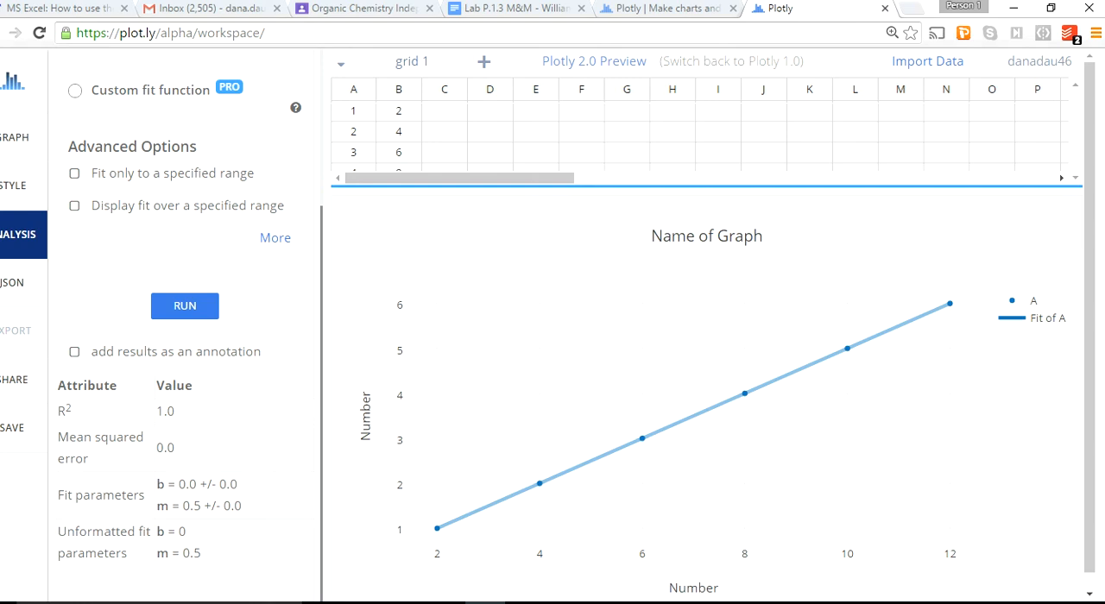
pyautogui.scroll(5, 185, 328)
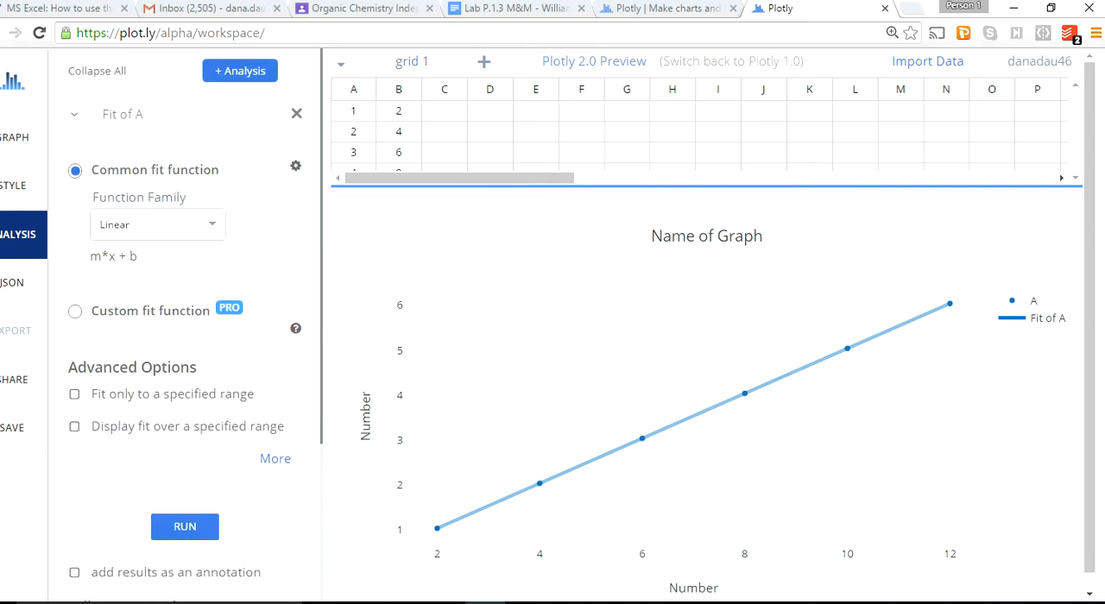